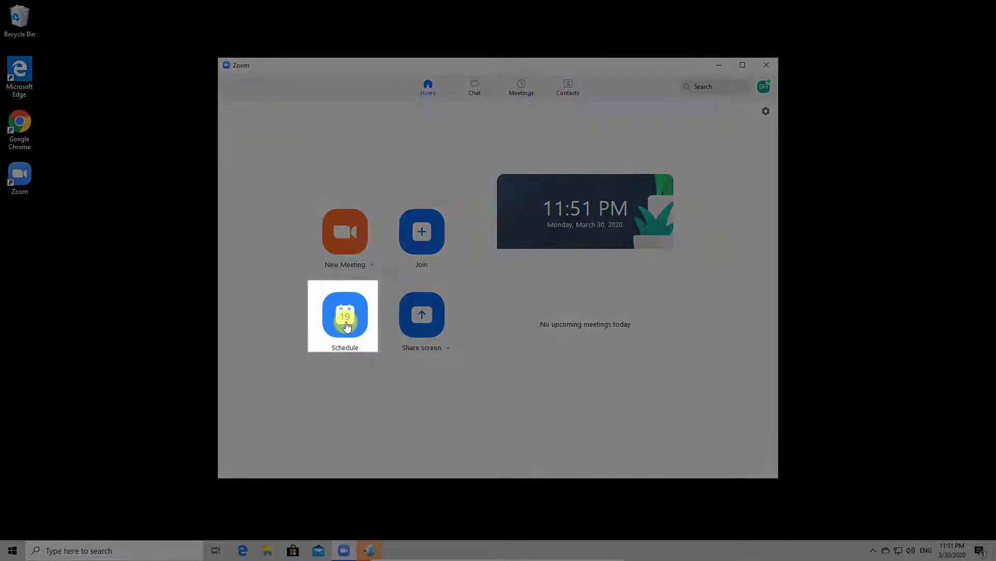
Start scheduling a new meeting and set its topic to "Testing meeting"
{"action": "left_click", "coordinate": [345, 317]}
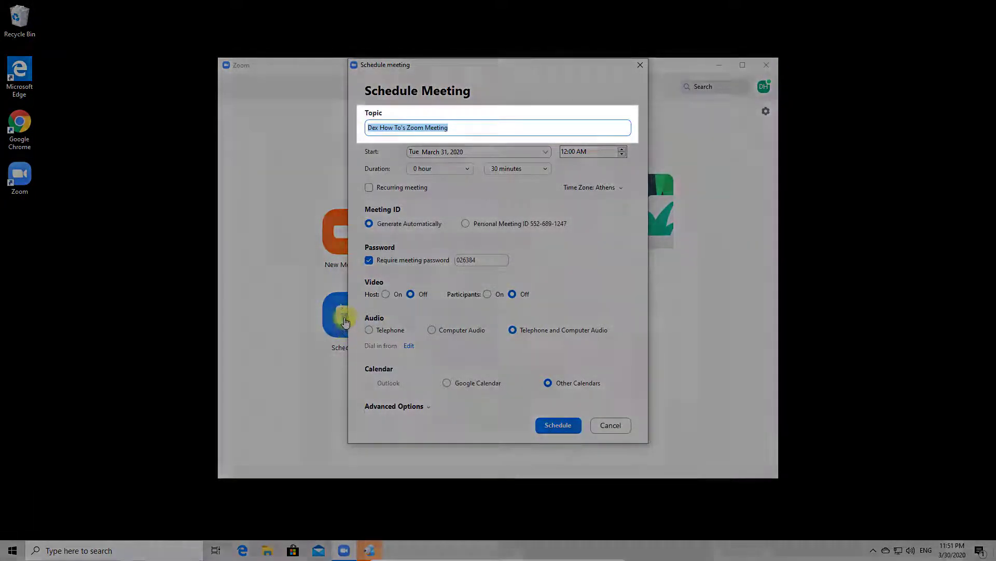
{"action": "left_click", "coordinate": [454, 127]}
{"action": "triple_click", "coordinate": [453, 127]}
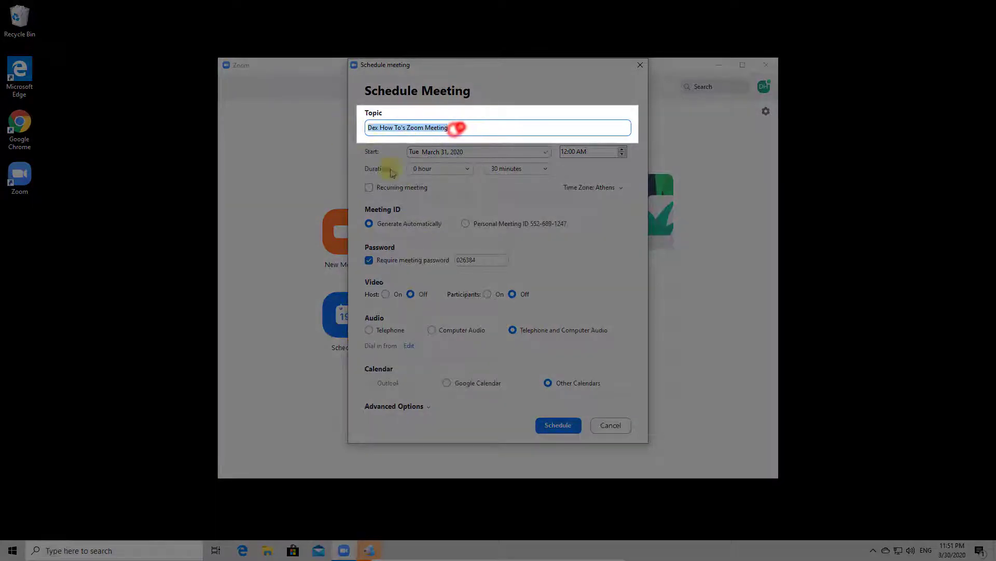
{"action": "type", "text": "Testing meeting"}
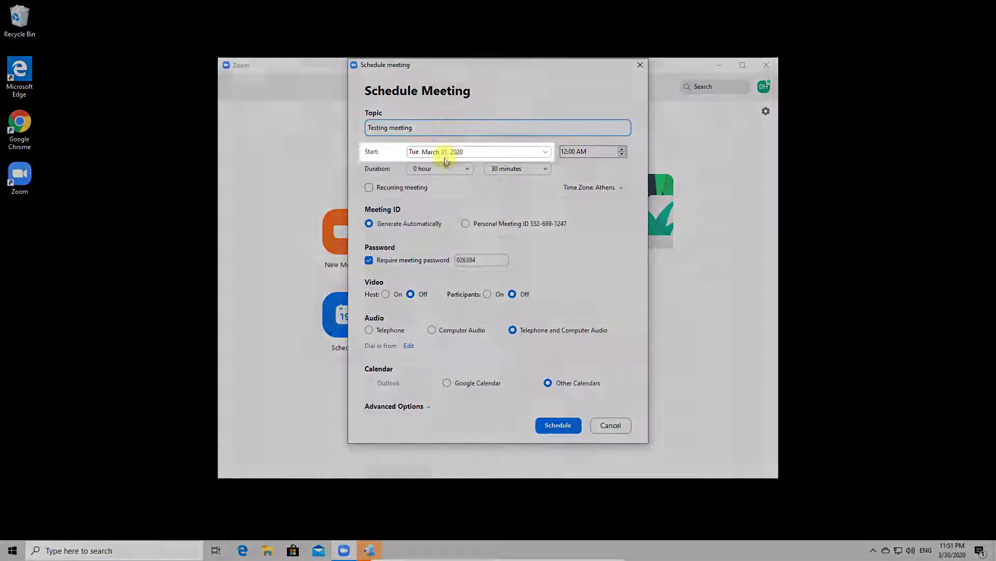
Set the meeting's start to Saturday, April 4, 2020 at 09:00 PM
{"action": "left_click", "coordinate": [445, 153]}
{"action": "left_click", "coordinate": [462, 151]}
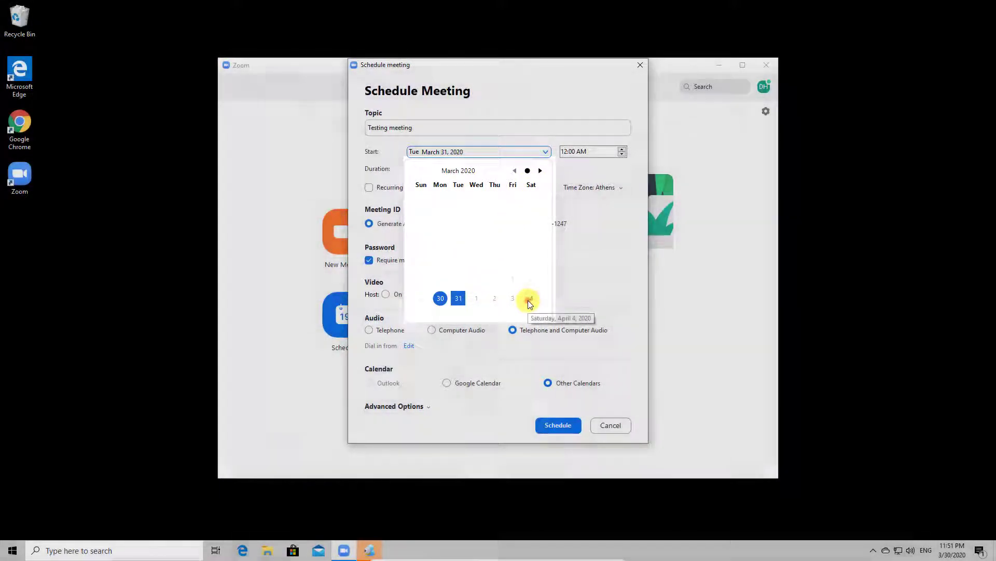
{"action": "left_click", "coordinate": [529, 299]}
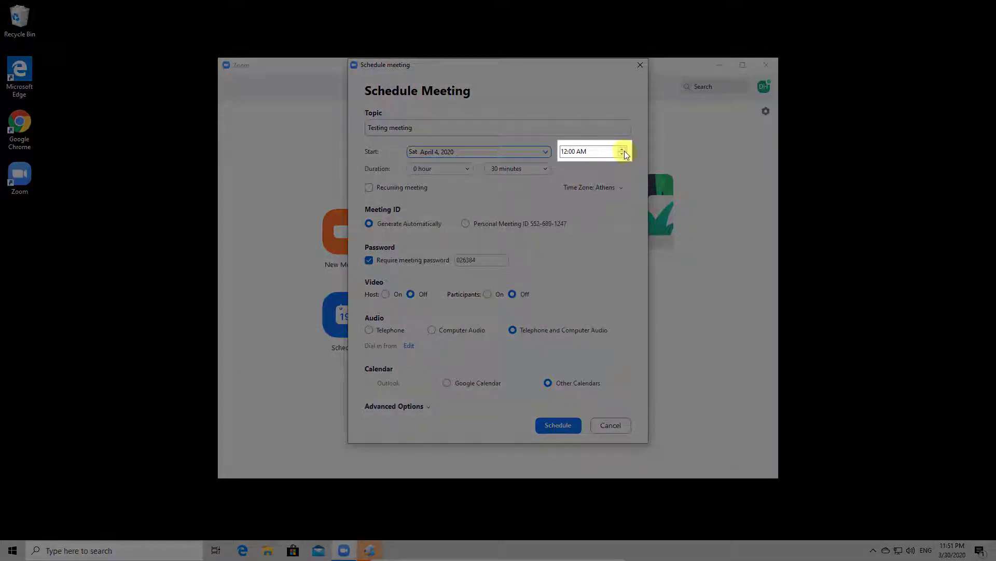
{"action": "left_click", "coordinate": [621, 154]}
{"action": "left_click", "coordinate": [621, 154]}
{"action": "left_click", "coordinate": [622, 154]}
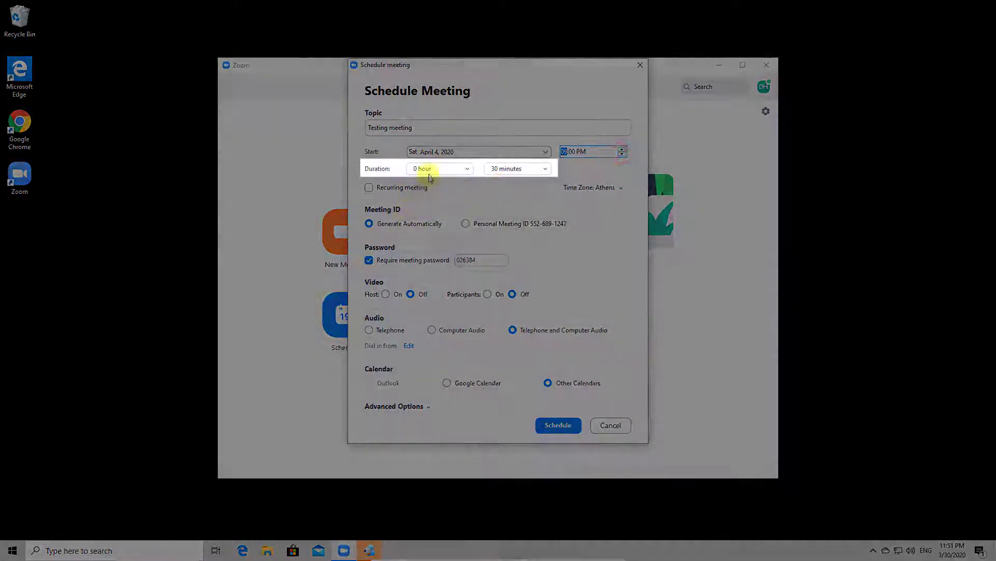
Set the duration's hours to 2, turn off repeats of the time-limit message, and make the meeting recurring
{"action": "left_click", "coordinate": [429, 171]}
{"action": "left_click", "coordinate": [439, 217]}
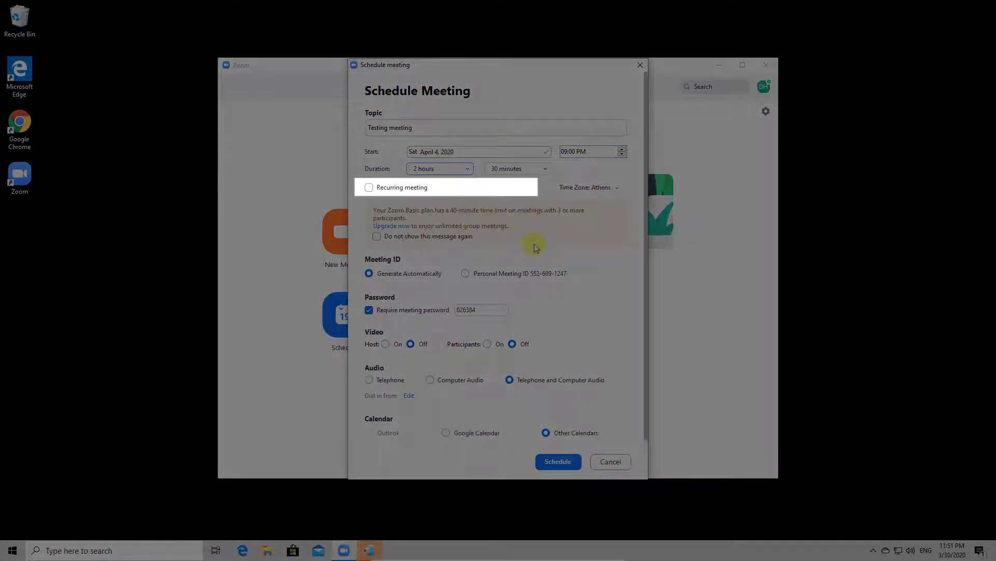
{"action": "left_click", "coordinate": [377, 237]}
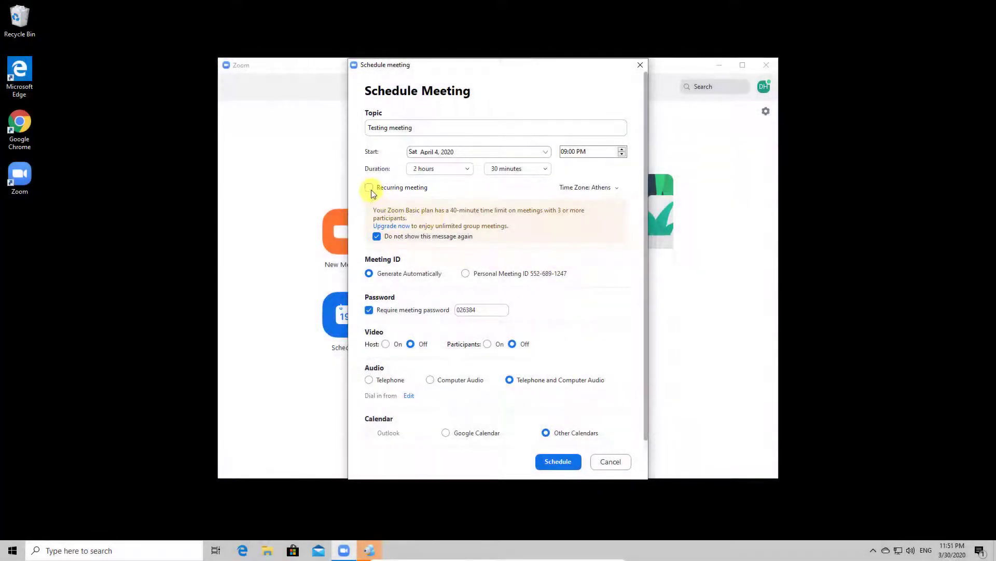
{"action": "left_click", "coordinate": [371, 189]}
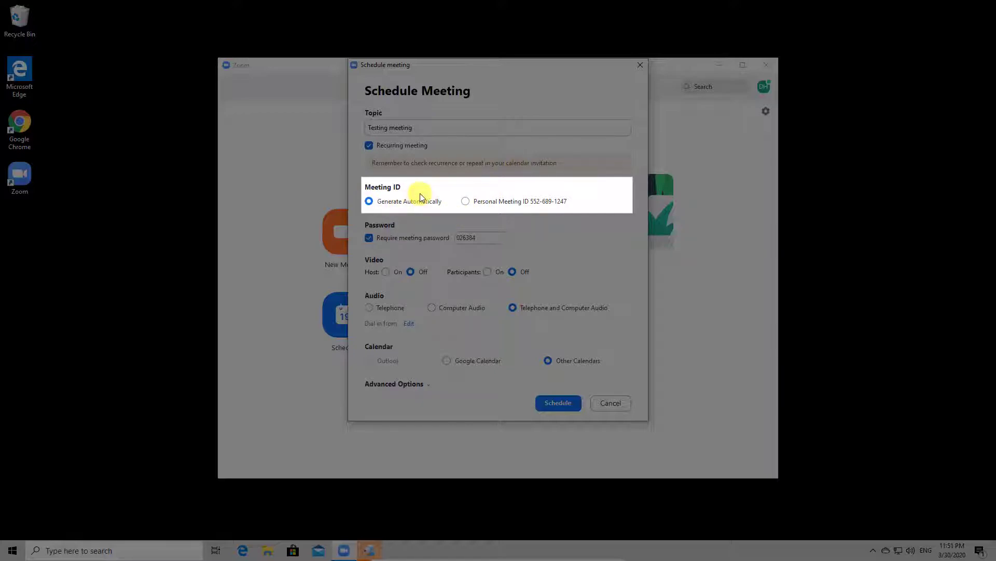
Try the Personal Meeting ID and the password requirement, and return to an automatically generated meeting ID
{"action": "left_click", "coordinate": [370, 194]}
{"action": "left_click", "coordinate": [465, 202]}
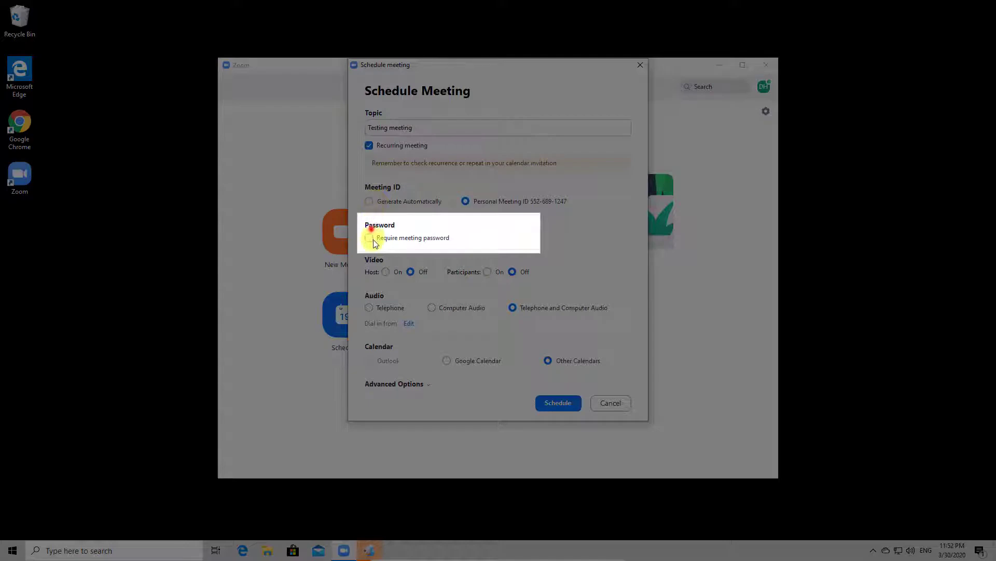
{"action": "left_click", "coordinate": [369, 238]}
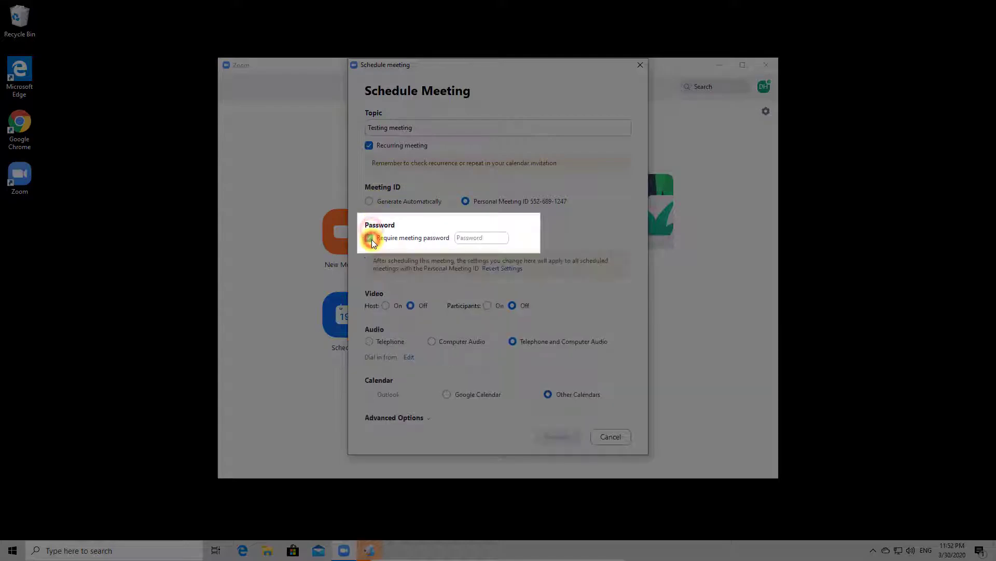
{"action": "left_click", "coordinate": [368, 201]}
{"action": "double_click", "coordinate": [480, 238]}
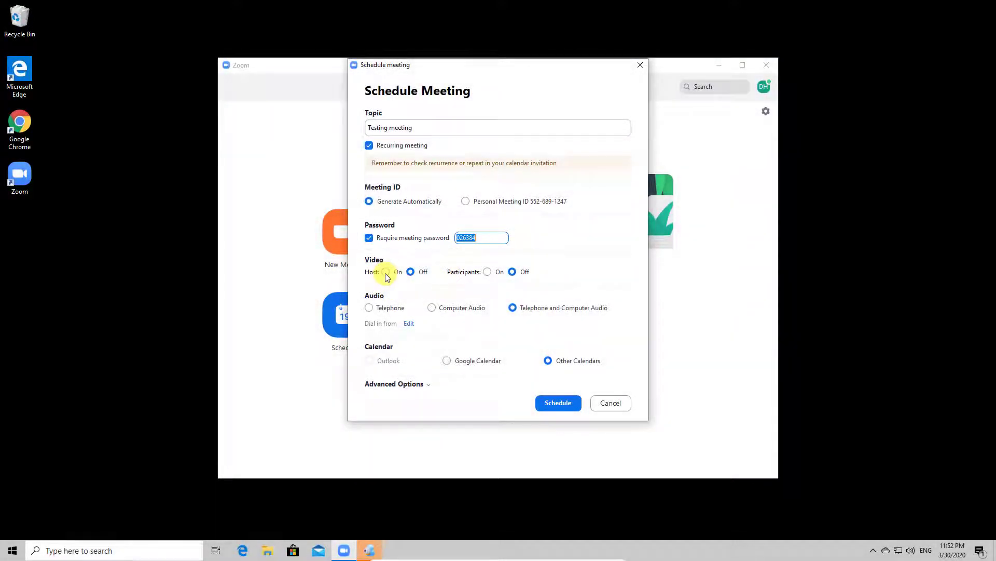
Switch the host and participant video on and back off
{"action": "left_click", "coordinate": [385, 272]}
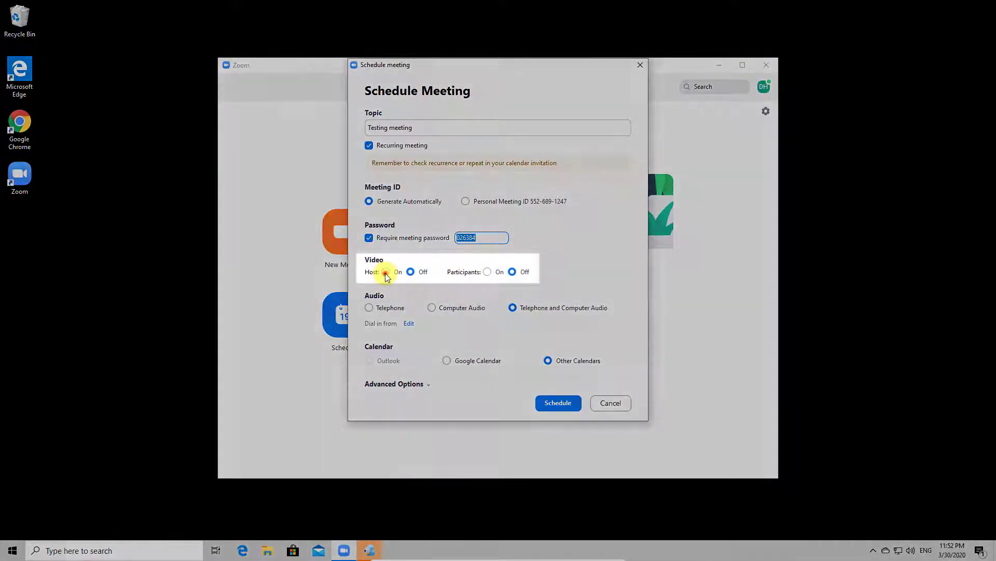
{"action": "left_click", "coordinate": [410, 272]}
{"action": "left_click", "coordinate": [487, 272]}
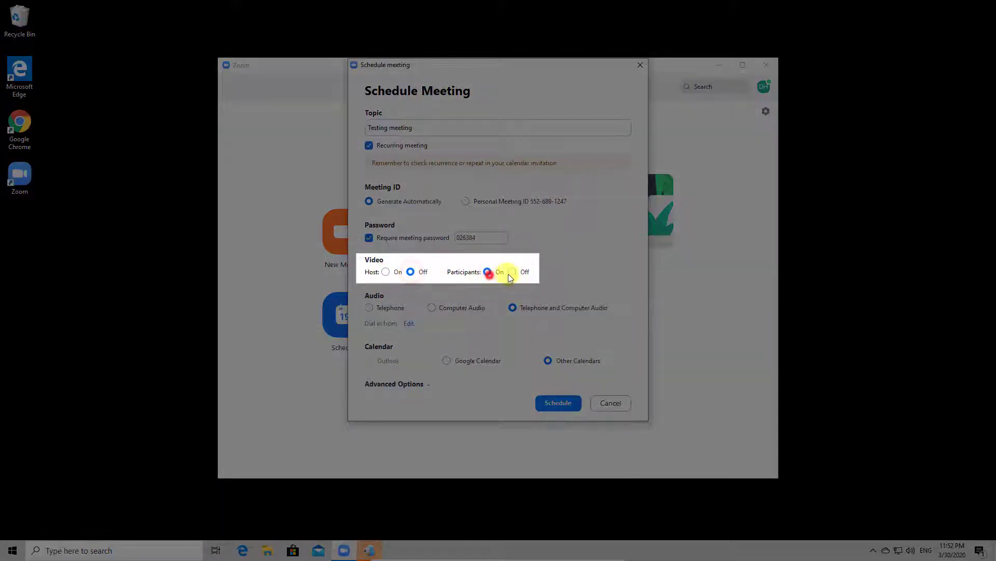
{"action": "left_click", "coordinate": [513, 272]}
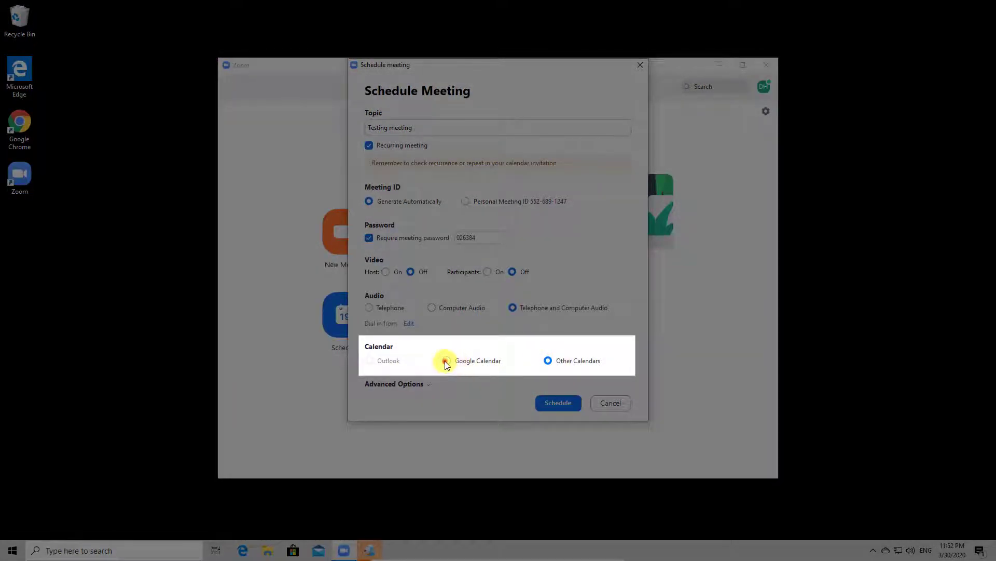
Select Google Calendar and enable the waiting room, join before host, mute participants on entry and automatic local recording
{"action": "left_click", "coordinate": [446, 361]}
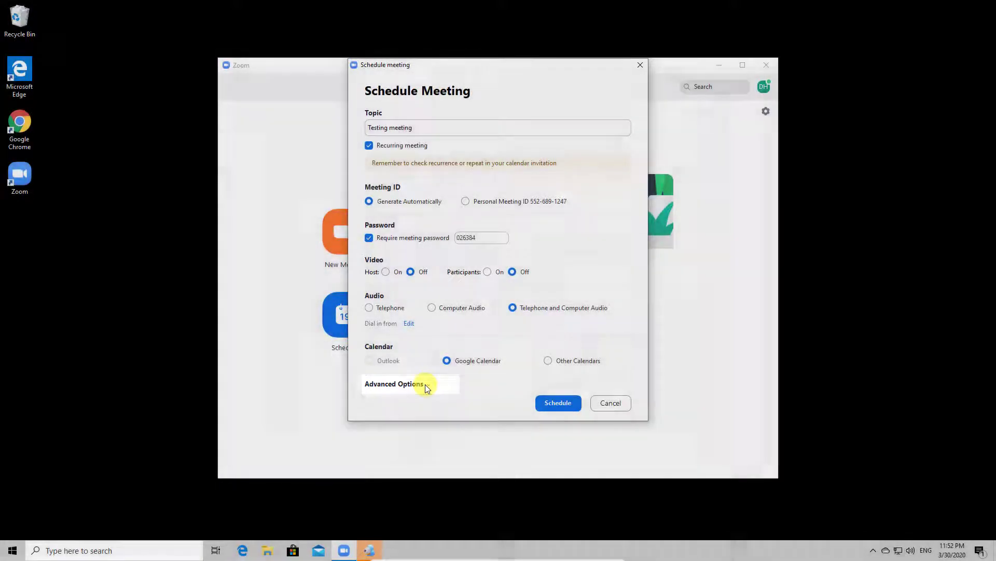
{"action": "left_click", "coordinate": [425, 384]}
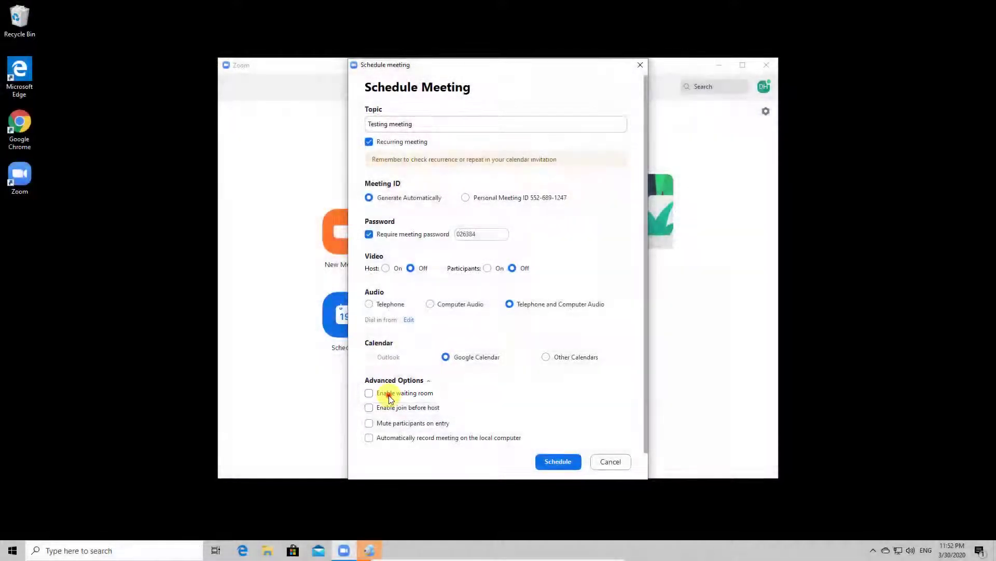
{"action": "left_click", "coordinate": [390, 397]}
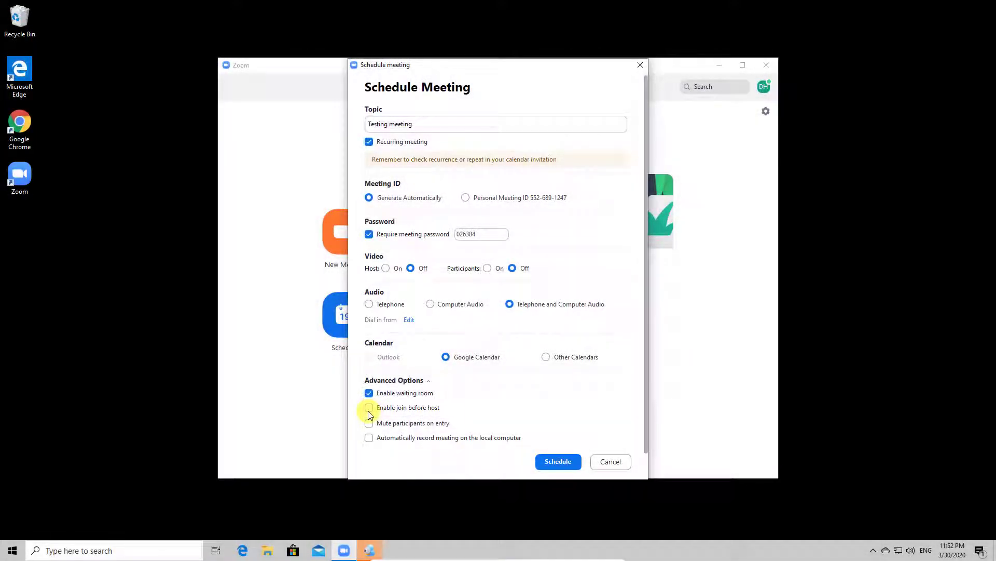
{"action": "left_click", "coordinate": [368, 409]}
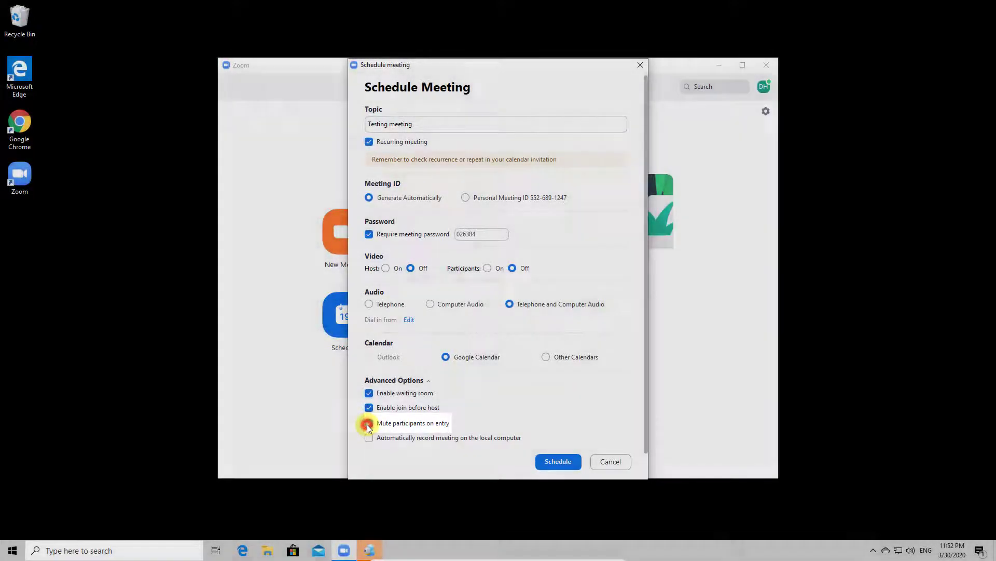
{"action": "left_click", "coordinate": [368, 423]}
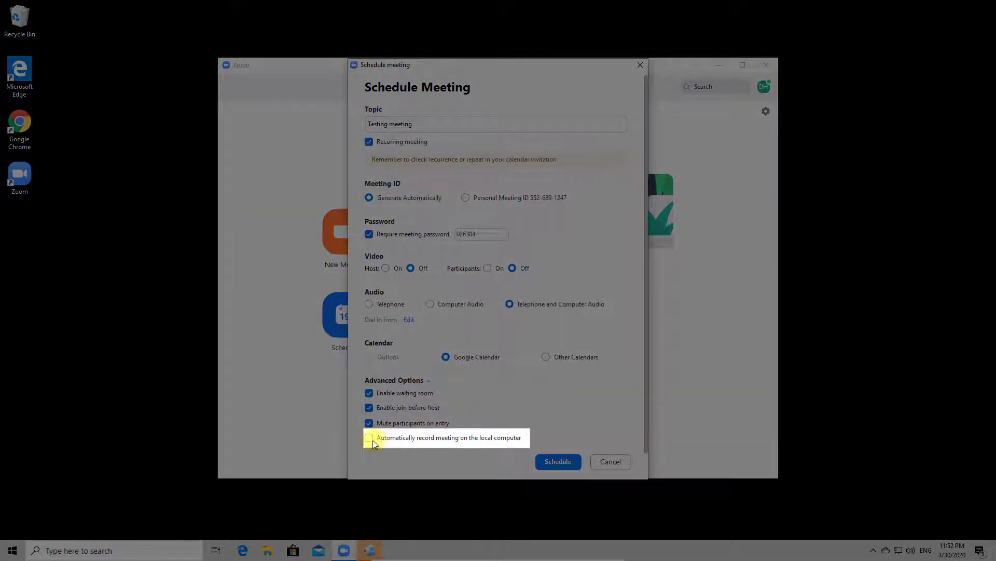
{"action": "left_click", "coordinate": [369, 438]}
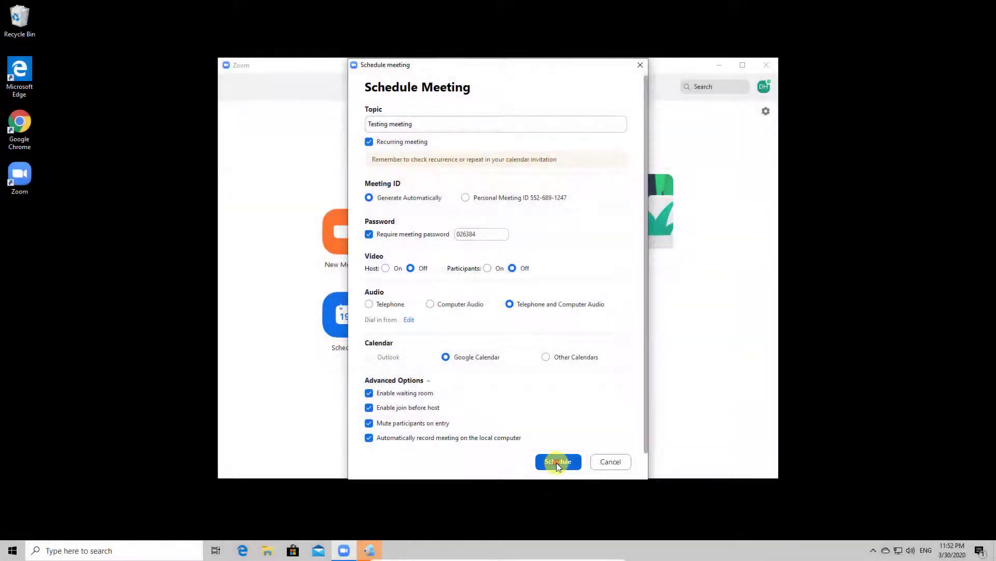
Schedule the meeting and allow Zoom to access the calendars of the listed Google account
{"action": "left_click", "coordinate": [556, 463]}
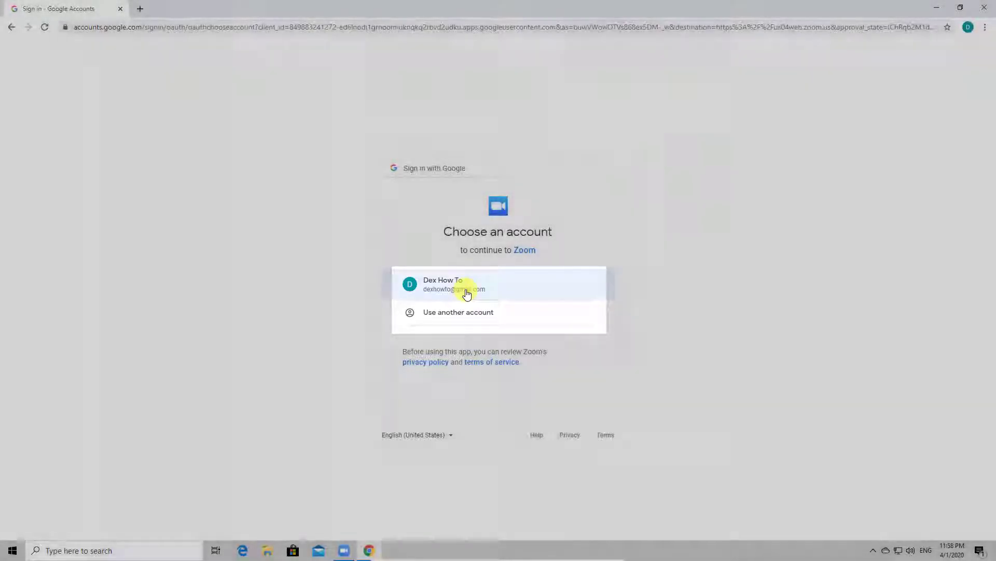
{"action": "left_click", "coordinate": [467, 293]}
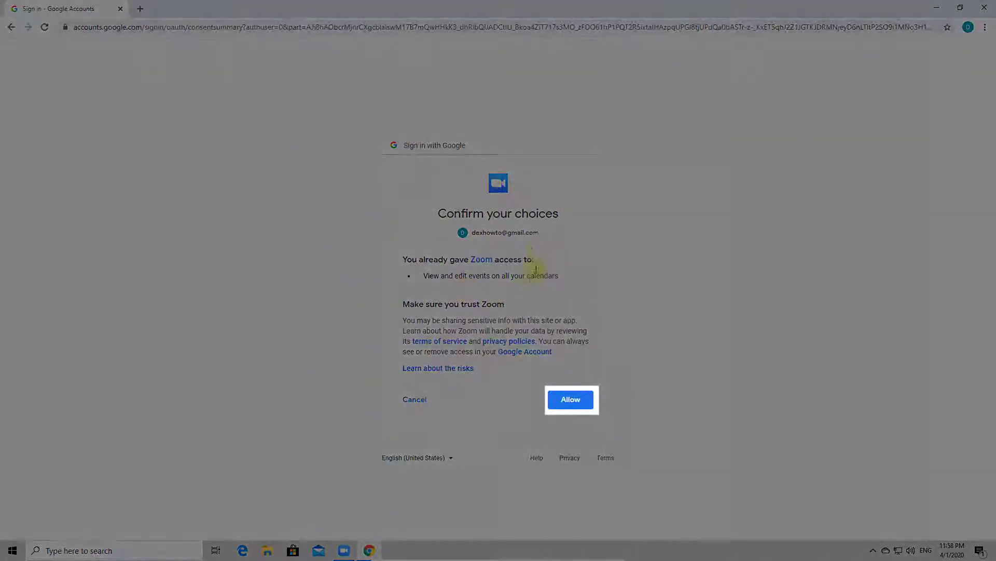
{"action": "left_click", "coordinate": [568, 401]}
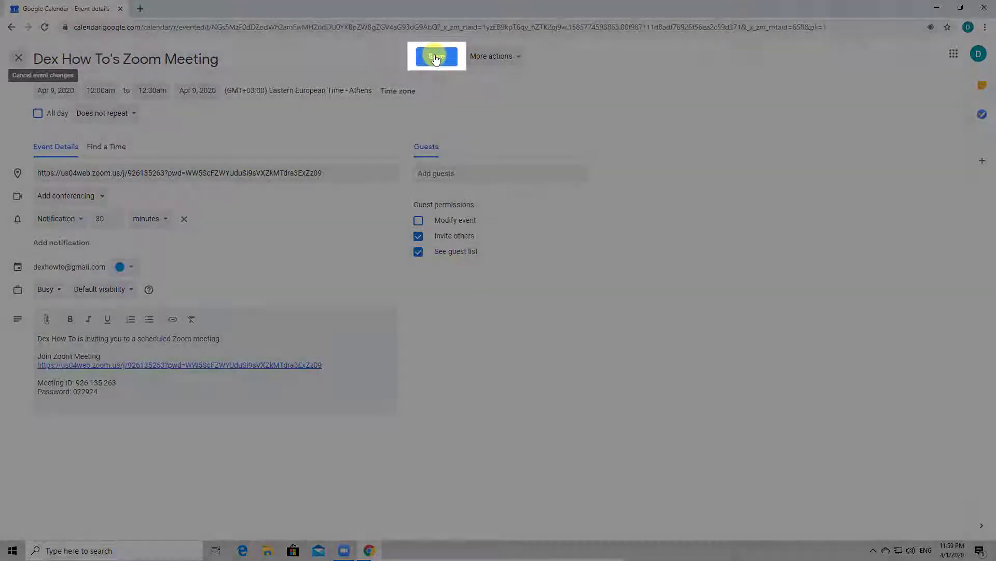
Save the meeting event in Google Calendar, accept calendar notifications and close the browser
{"action": "left_click", "coordinate": [436, 57]}
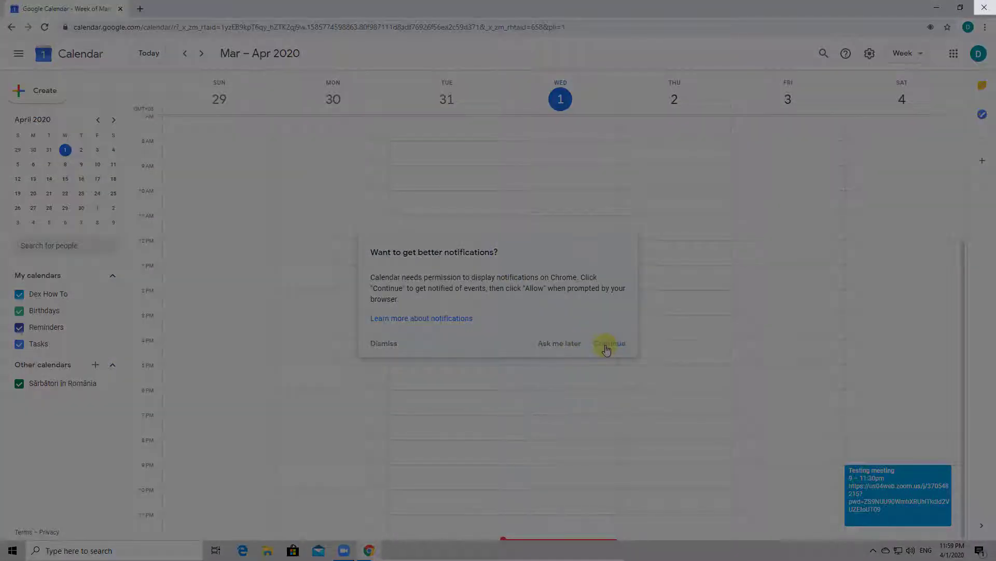
{"action": "left_click", "coordinate": [606, 350]}
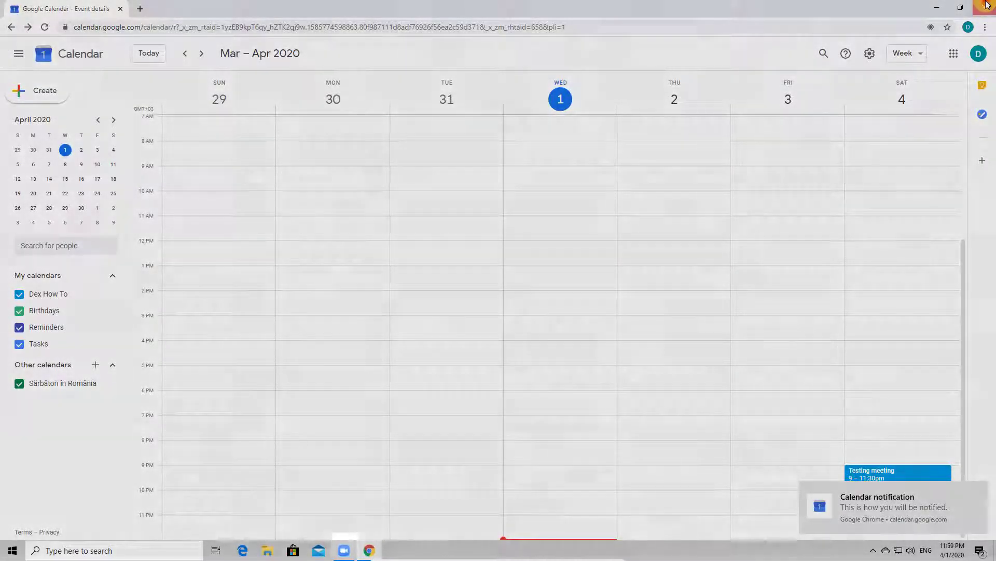
{"action": "left_click", "coordinate": [987, 5]}
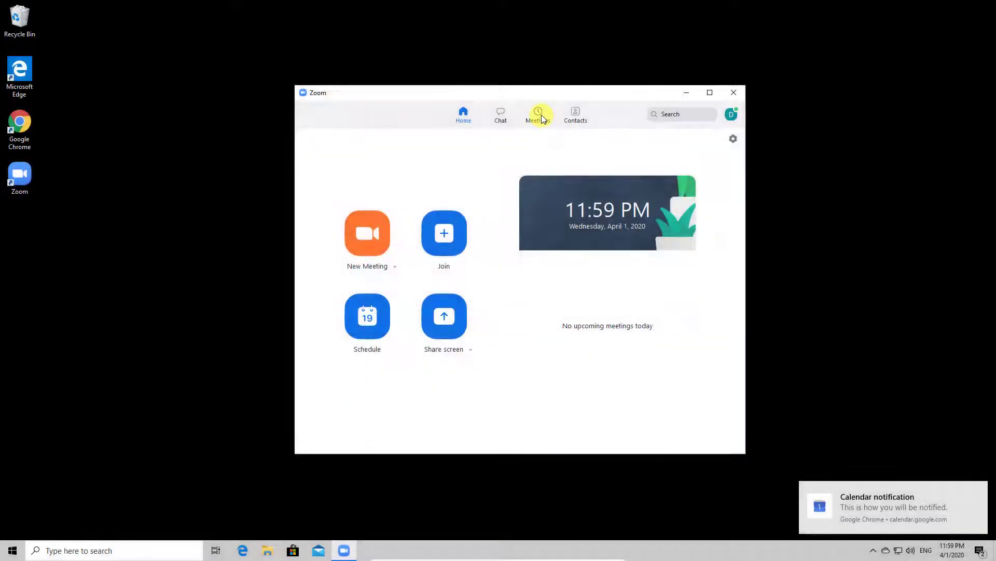
Start the upcoming "Teesting meeting" in Zoom, joining with computer audio and turning the video on
{"action": "left_click", "coordinate": [541, 117]}
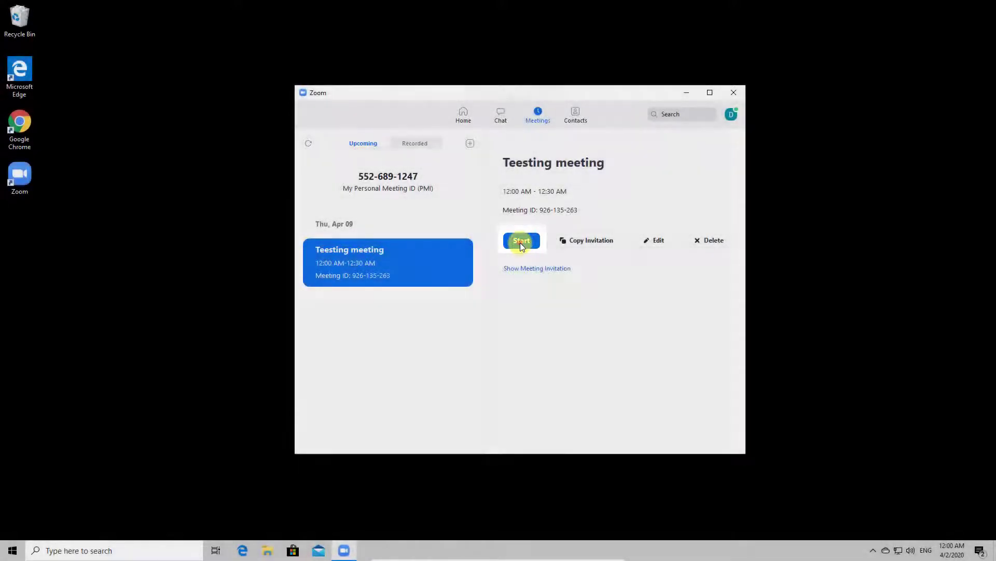
{"action": "left_click", "coordinate": [520, 242]}
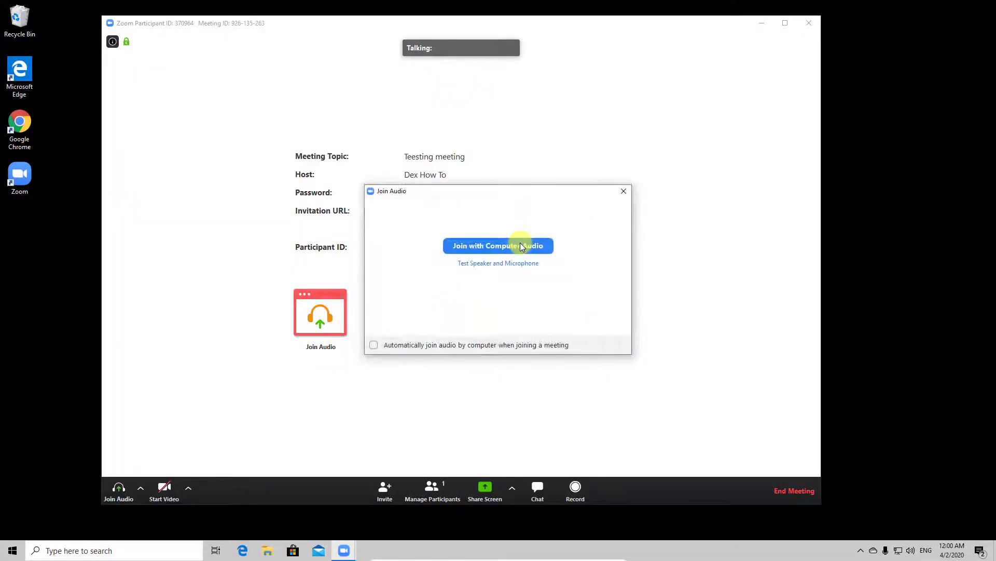
{"action": "left_click", "coordinate": [522, 246]}
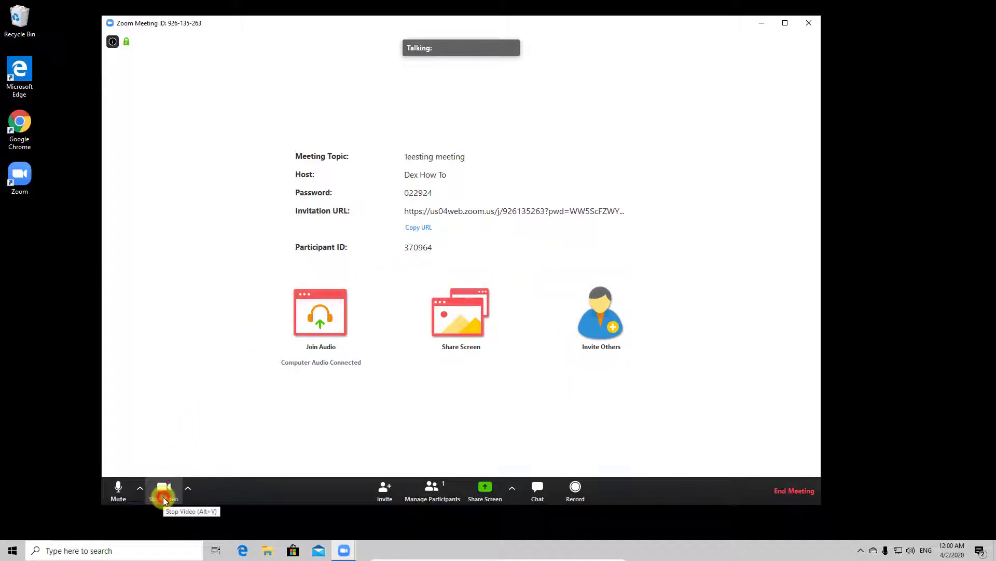
{"action": "left_click", "coordinate": [164, 497]}
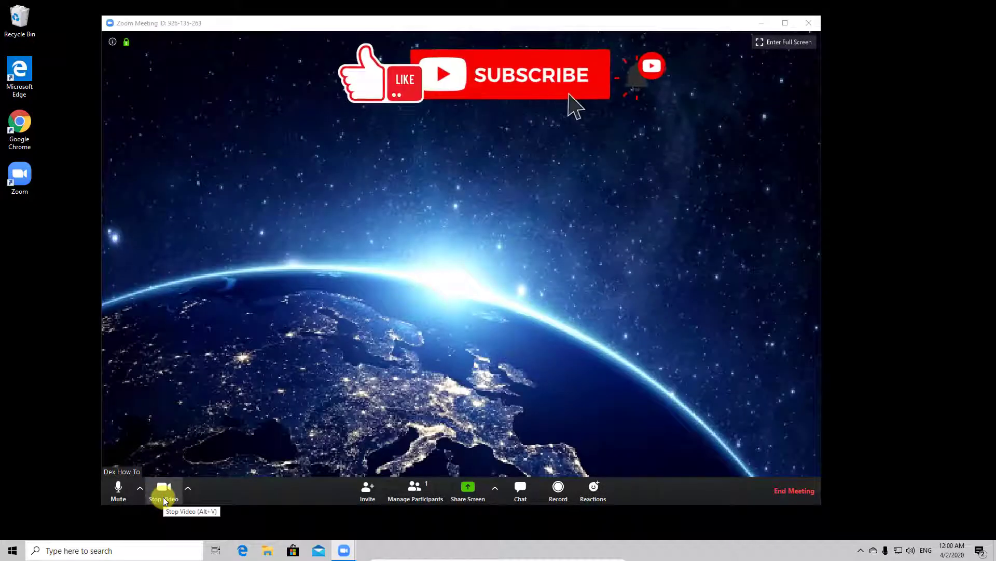